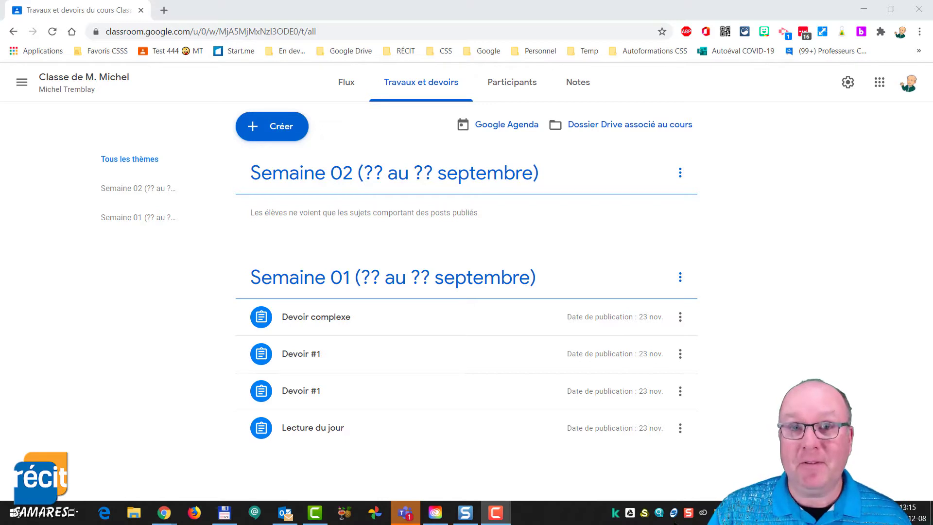
- Create a new assignment titled "Fiche PDF" with the instructions "ABC"
click(272, 126)
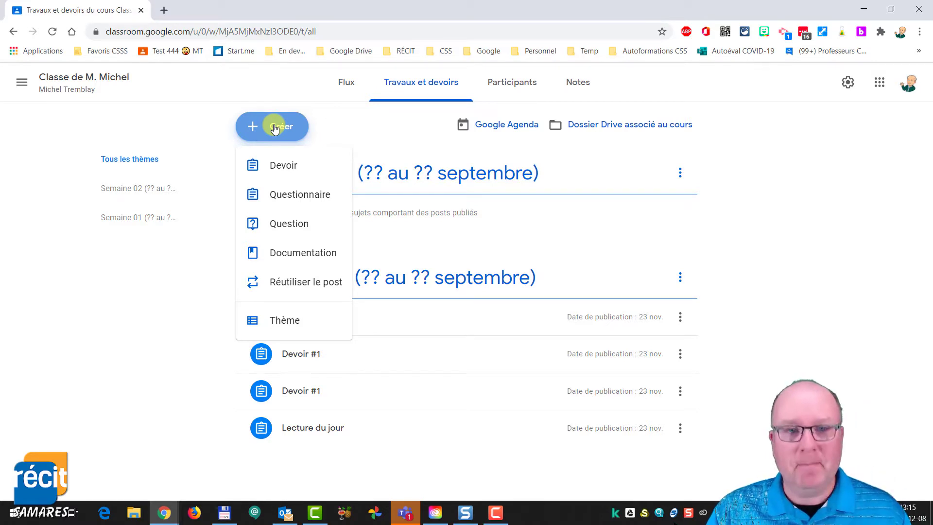
click(286, 165)
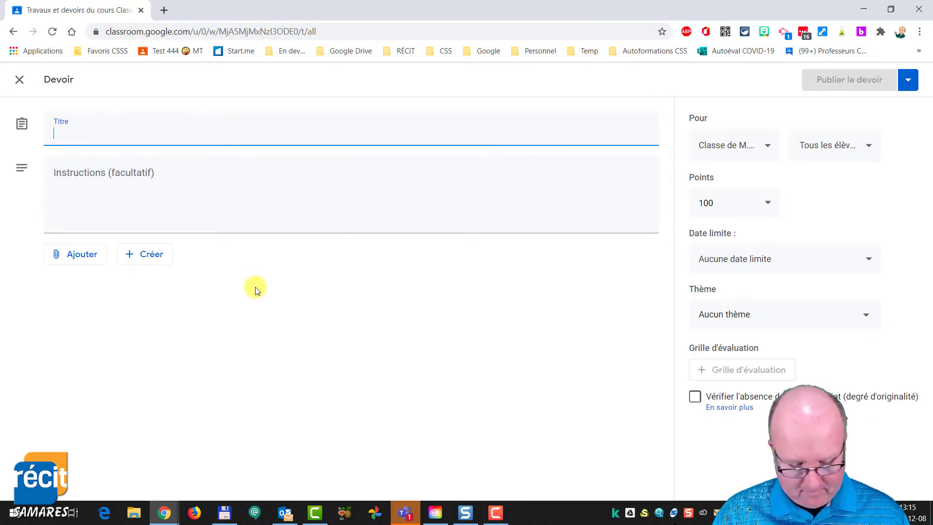
text(Fiche PDF)
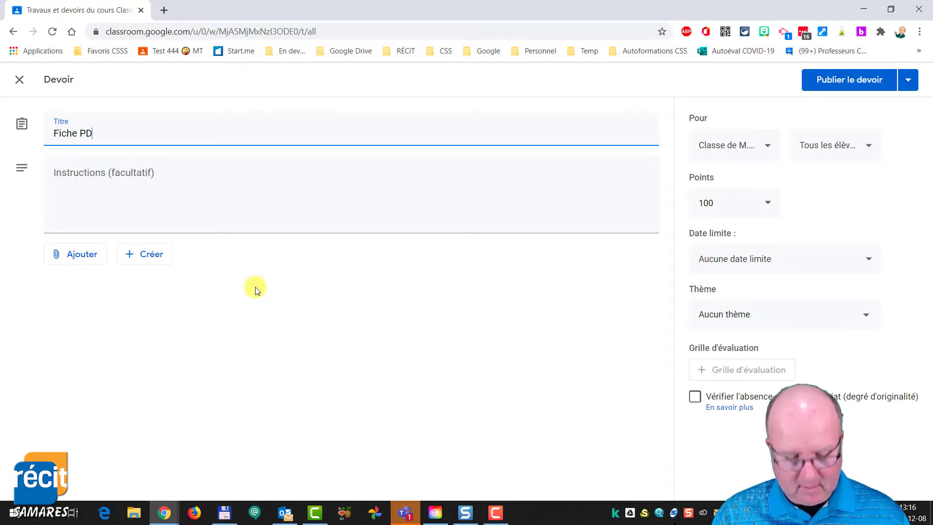
click(126, 189)
text(ABC)
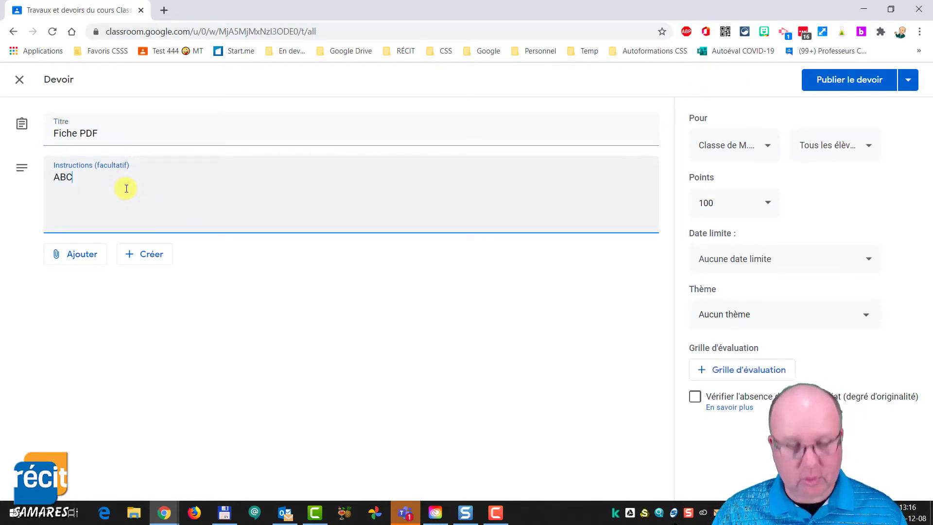
- Attach PDF élaboré and PDF élaboré - Feuille-réponses from the Drive folder 000-Formations > Classroom-devoirs, giving each student a copy of the Feuille-réponses
click(80, 261)
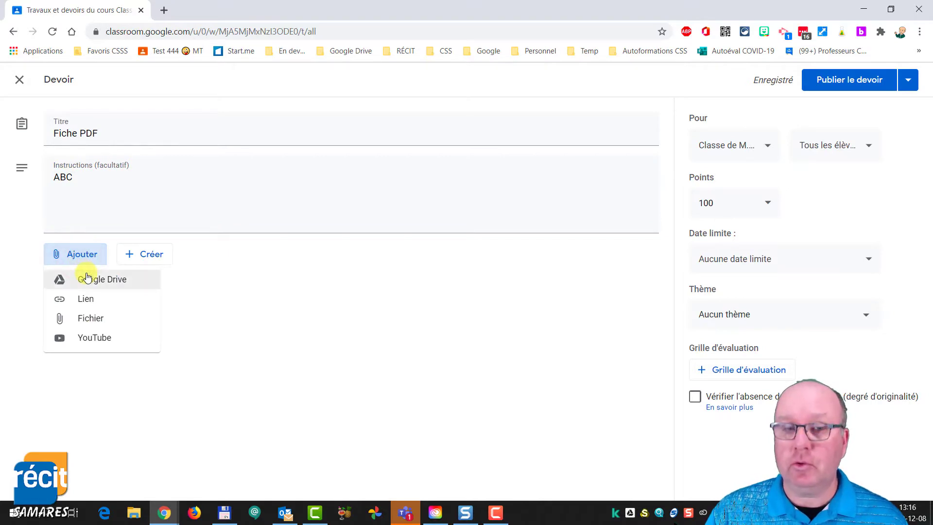
click(86, 278)
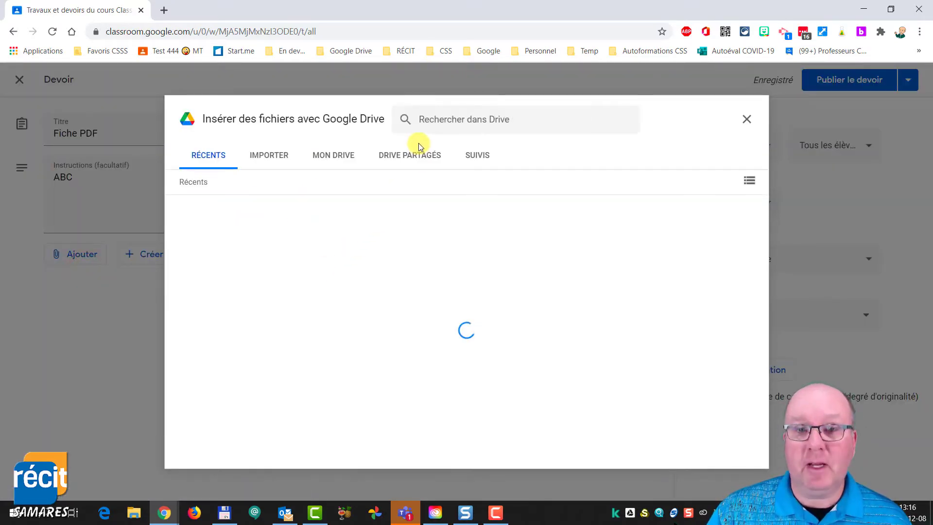
click(338, 156)
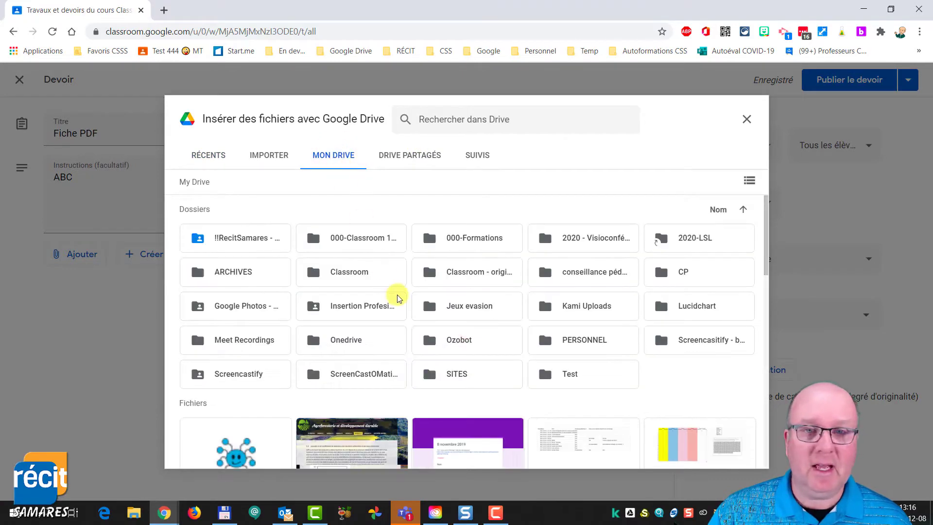
click(457, 239)
double_click(457, 239)
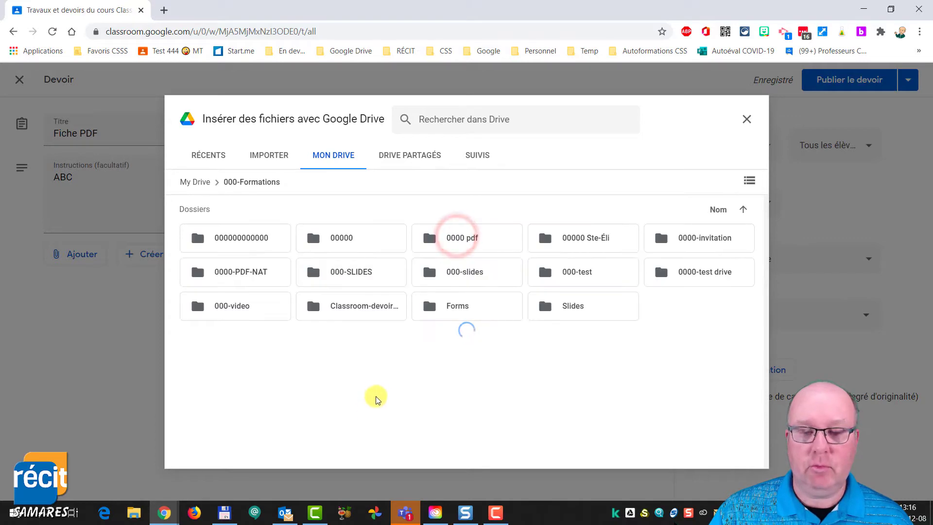
double_click(362, 307)
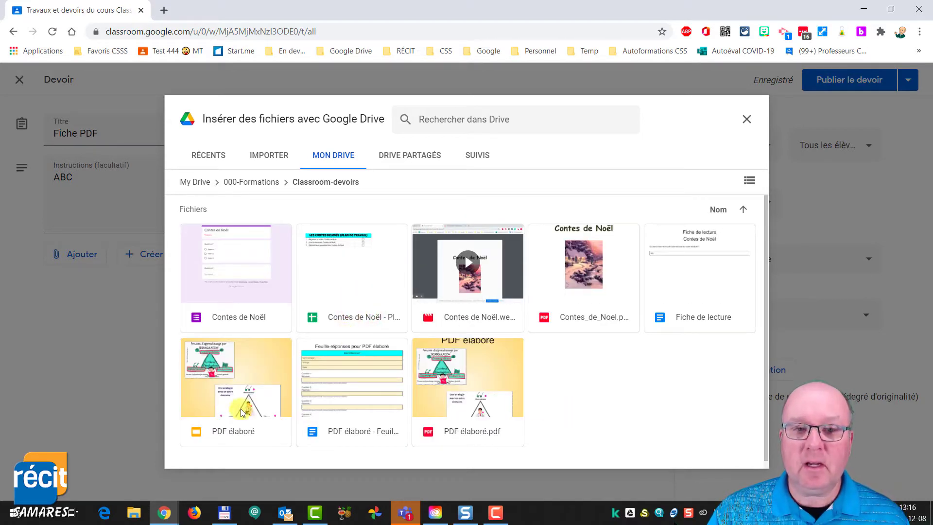
click(241, 386)
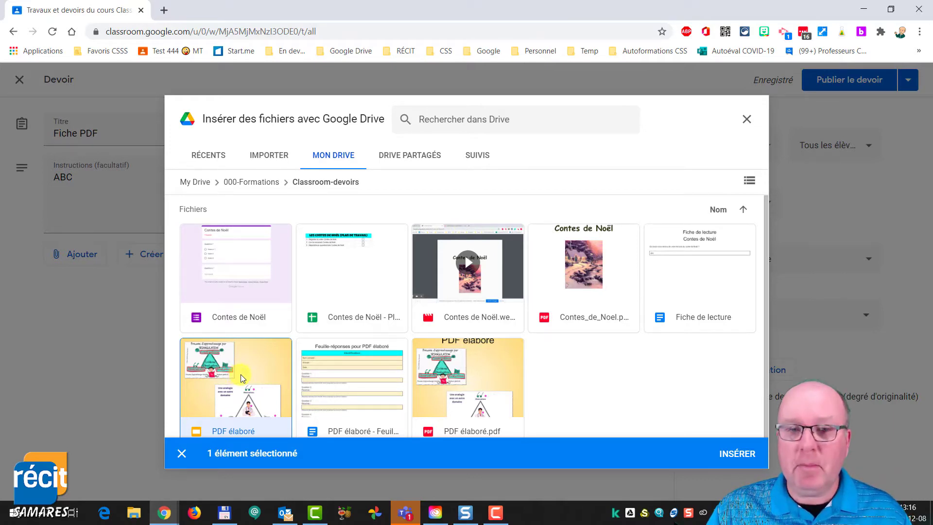
click(360, 391)
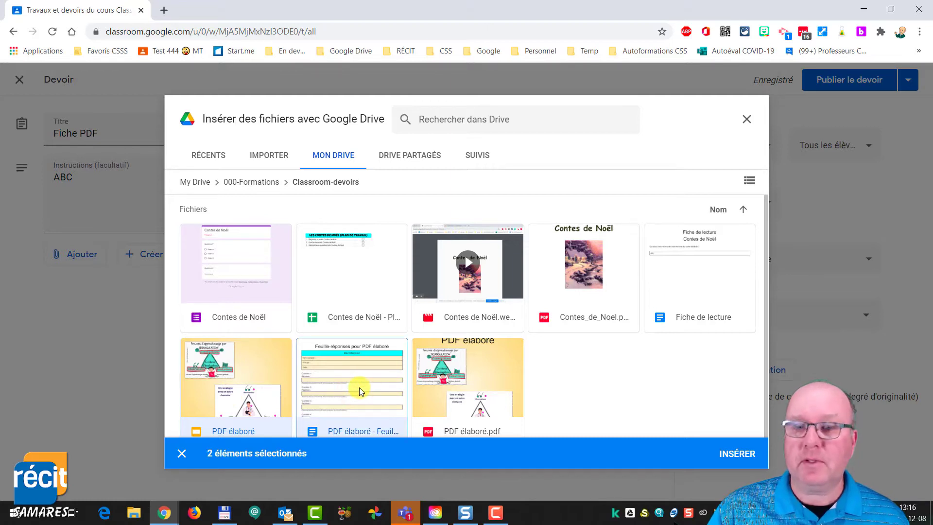
click(730, 451)
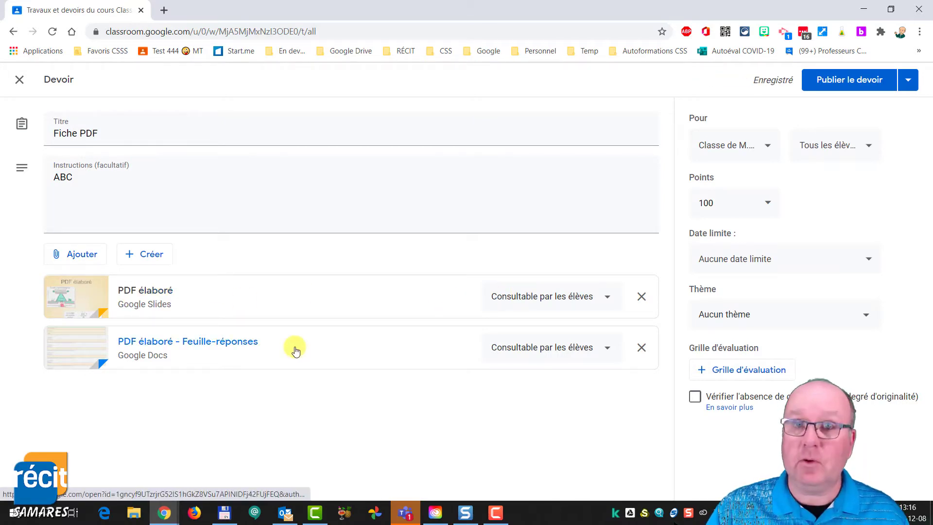
click(507, 348)
click(523, 409)
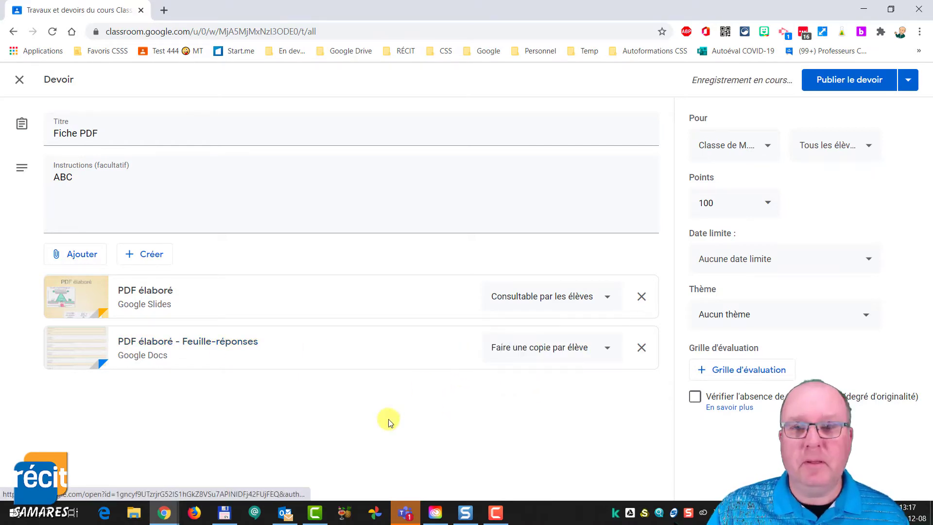
- Publish the assignment with 10 points under the theme Semaine 02 (?? au ?? septembre)
click(728, 203)
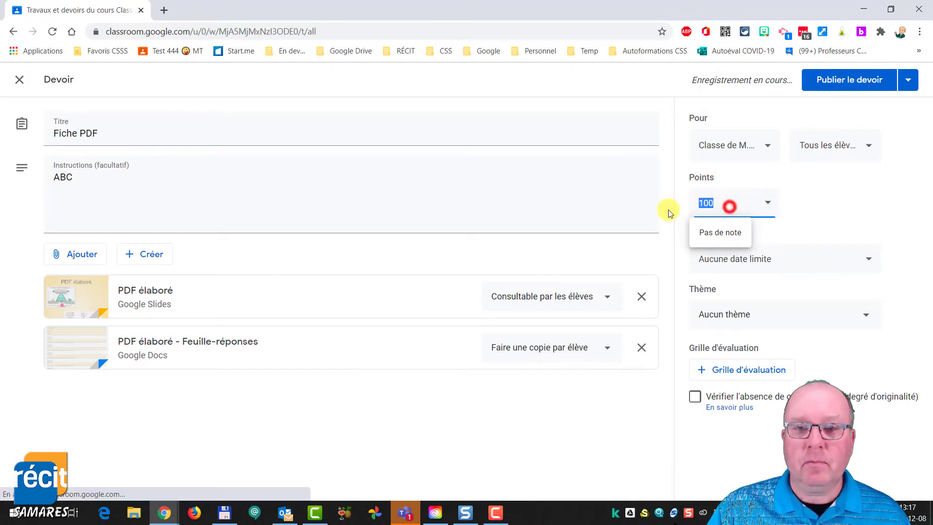
text(10)
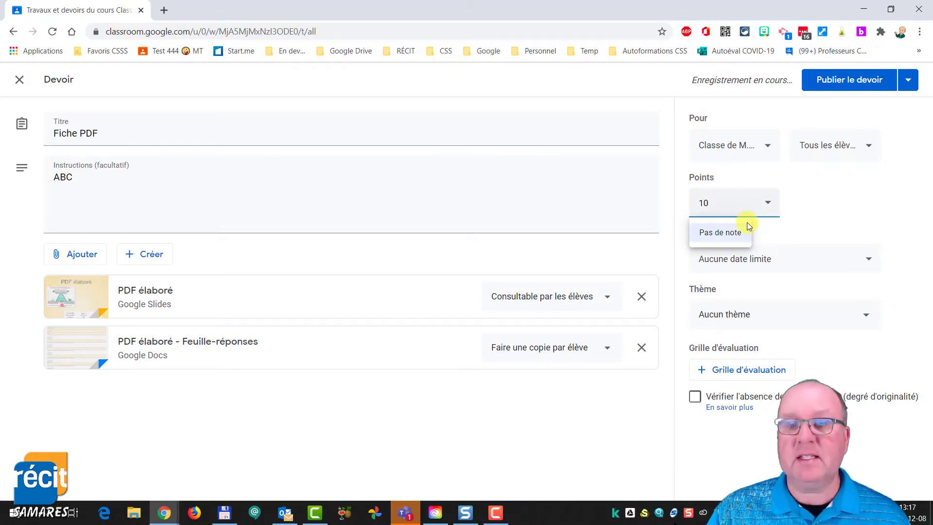
click(811, 215)
click(768, 313)
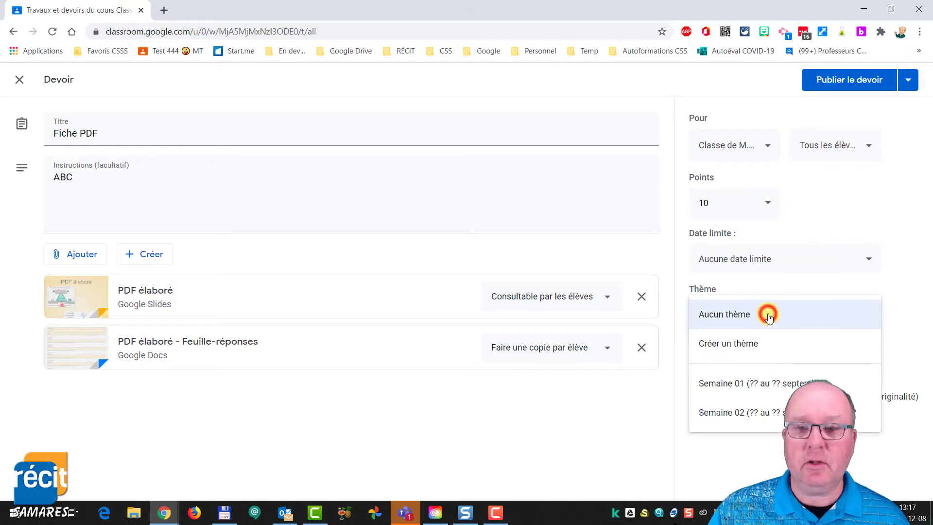
click(769, 413)
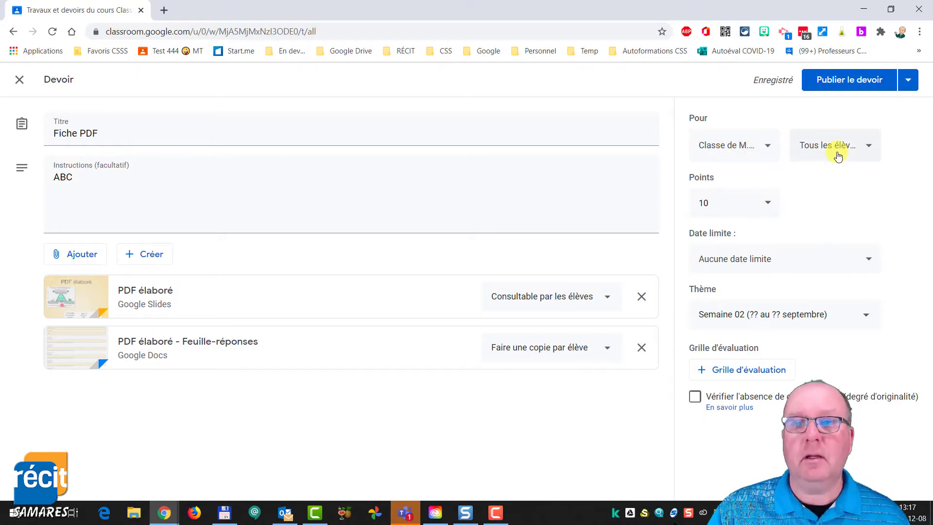
click(839, 81)
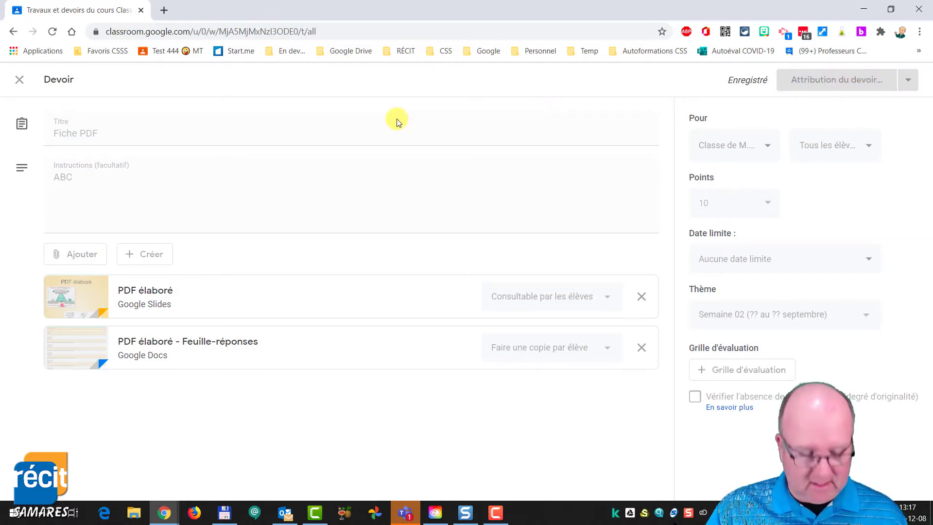
- Switch to the student's Classroom window, reload the class work list and open the full details of the Fiche PDF assignment
key(alt+Tab)
key(alt+Tab)
key(alt+Tab)
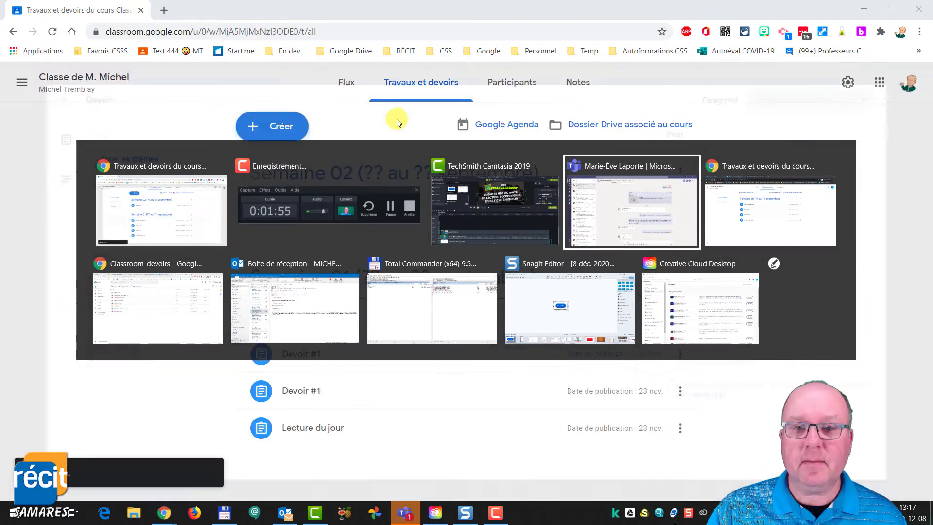
key(alt+Tab)
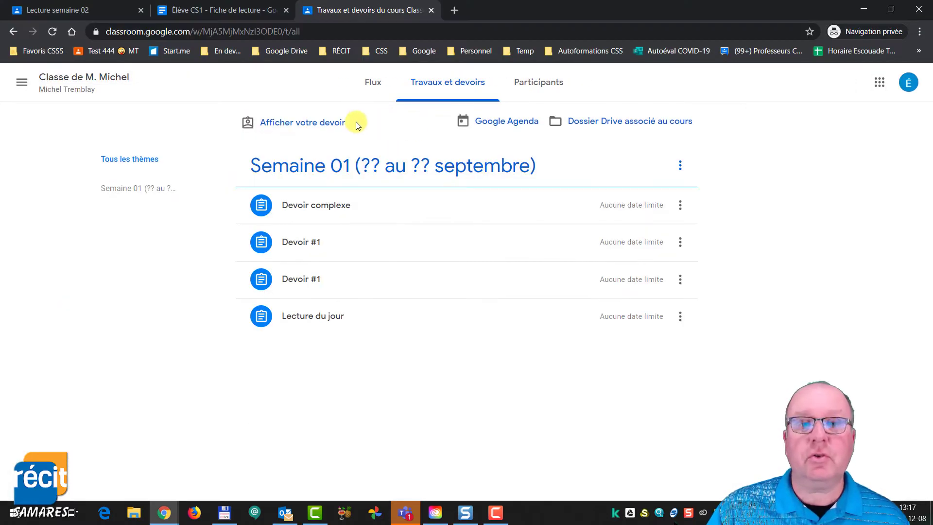
click(52, 32)
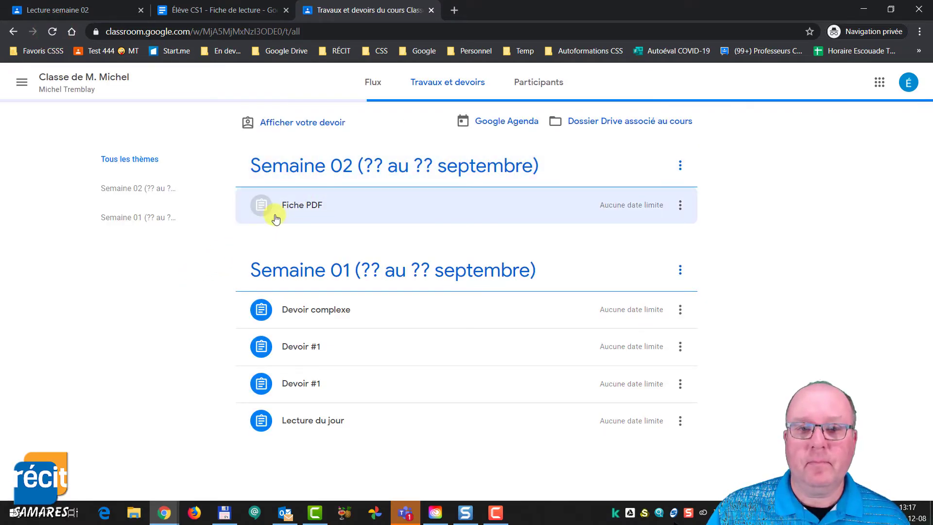
click(300, 207)
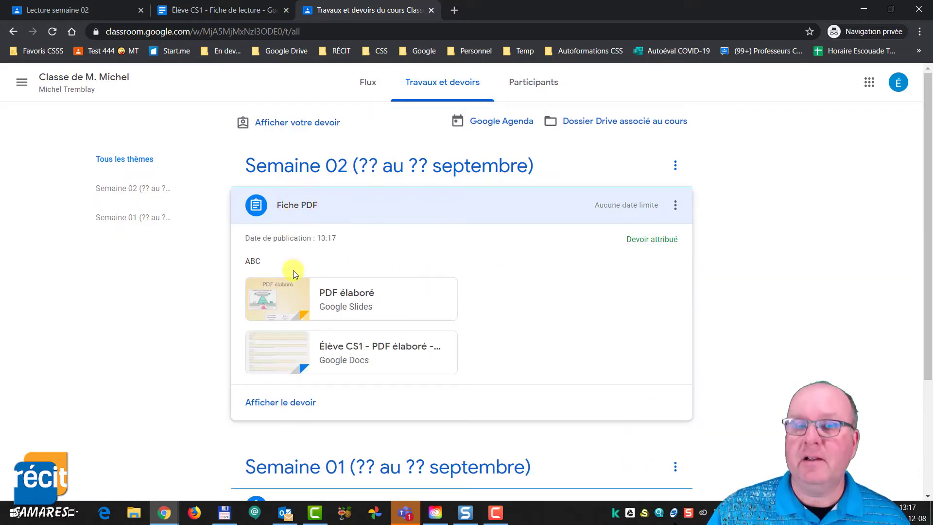
click(292, 402)
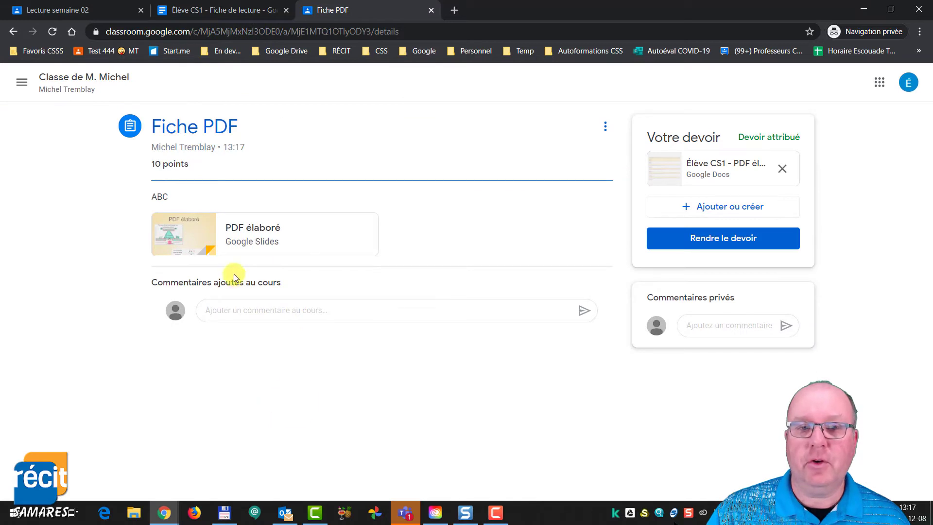
- Preview the attached PDF élaboré presentation, and fill in the name field in the student's copy of the answer sheet
click(212, 243)
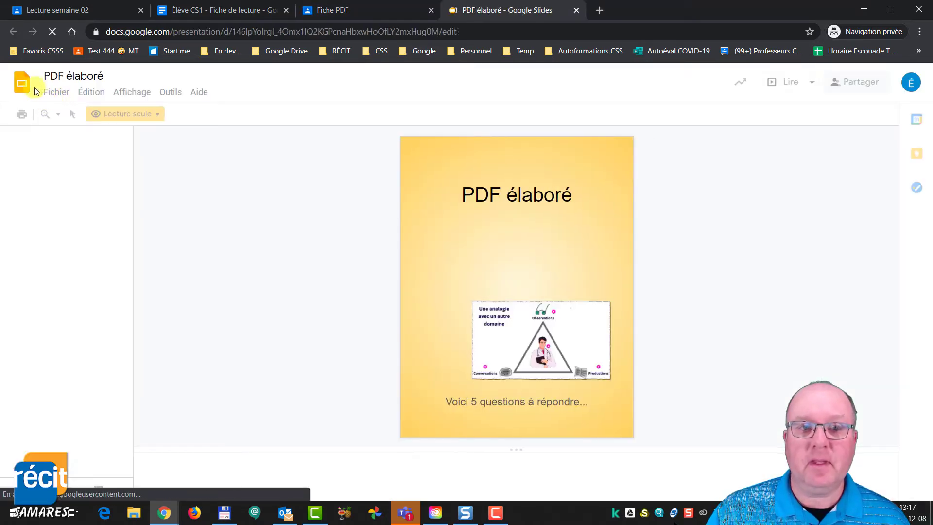
click(577, 9)
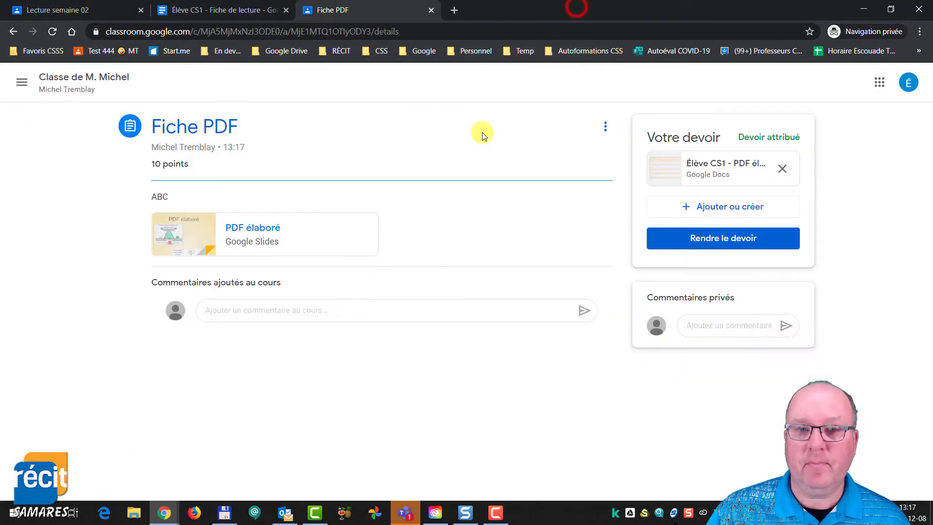
click(736, 173)
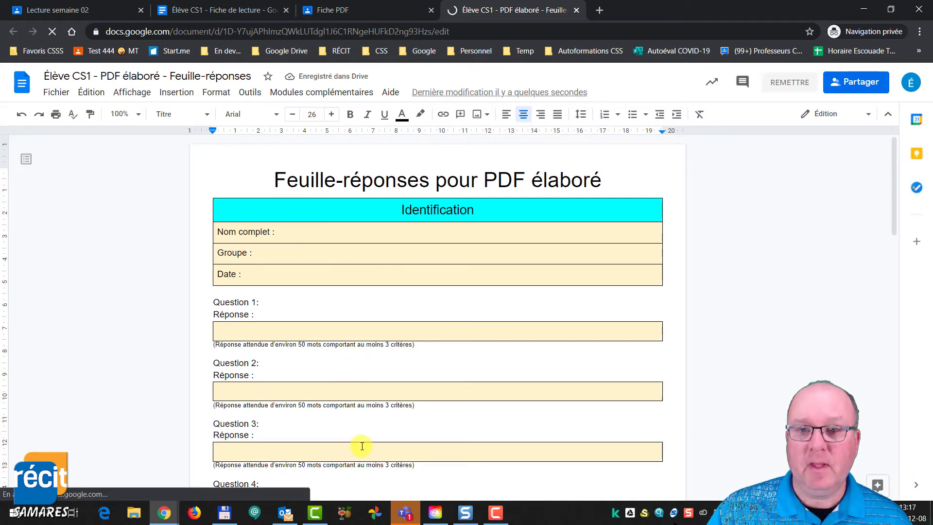
click(298, 236)
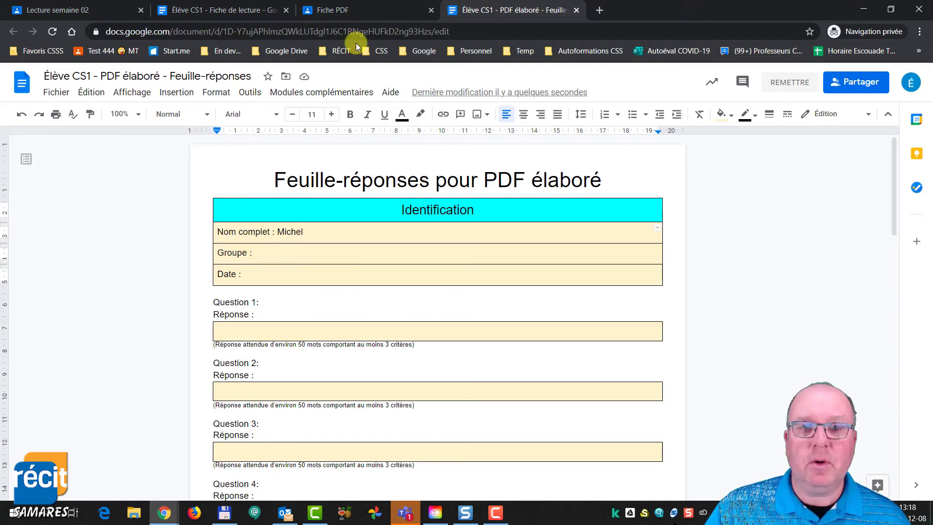
- Reopen the PDF élaboré presentation from the Fiche PDF assignment, keeping the answer sheet open, and compare the two documents
click(348, 10)
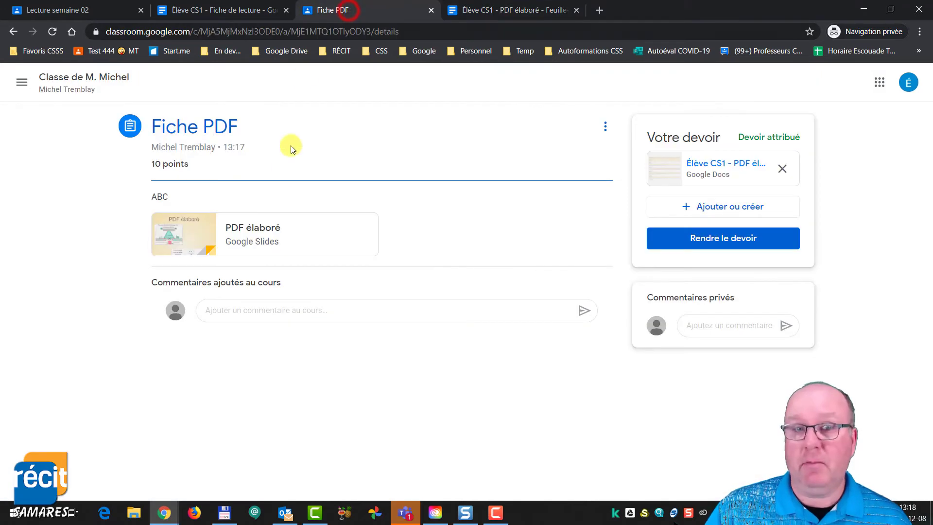
click(202, 238)
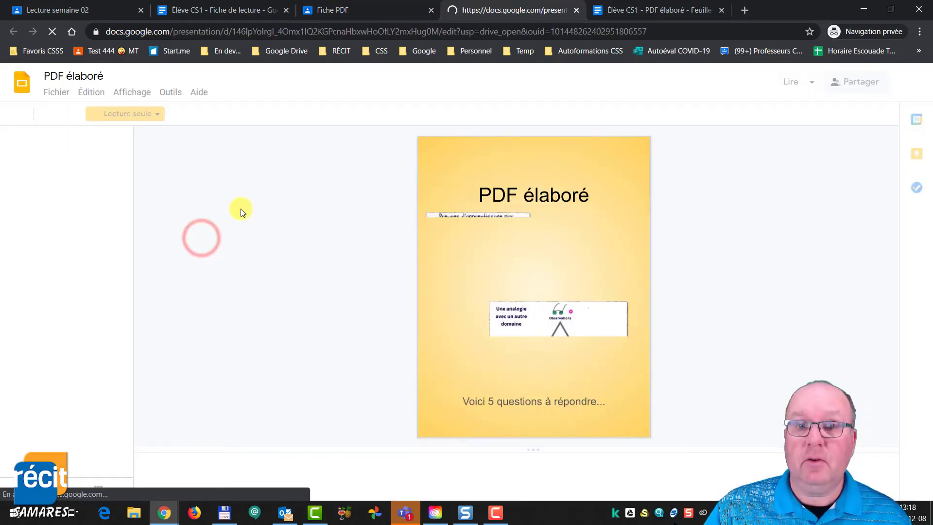
click(627, 10)
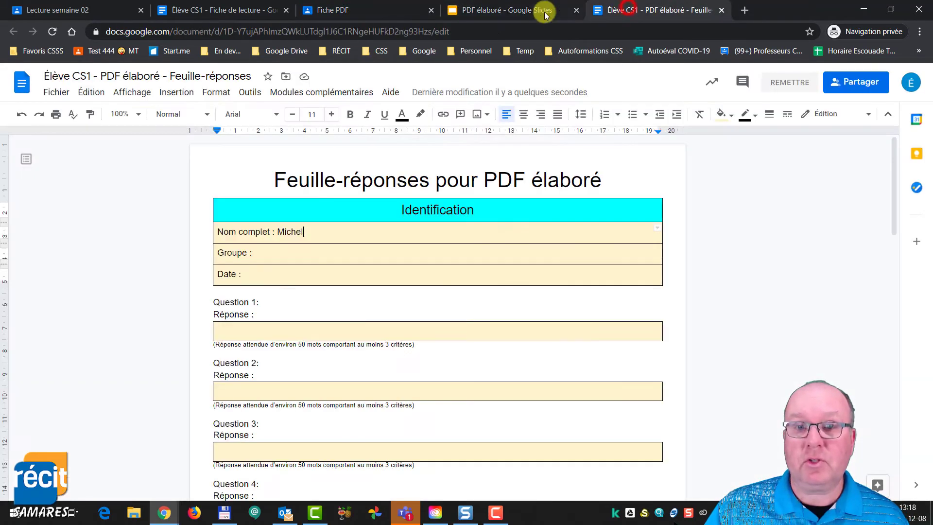
click(520, 10)
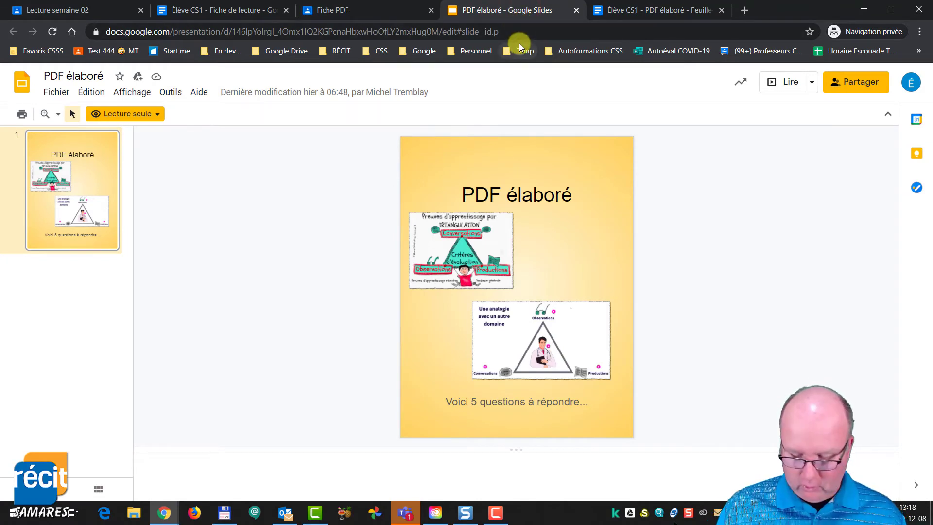
- Separate the answer sheet into its own window and arrange it side by side with the presentation, answer sheet on the right half
key(super+Left)
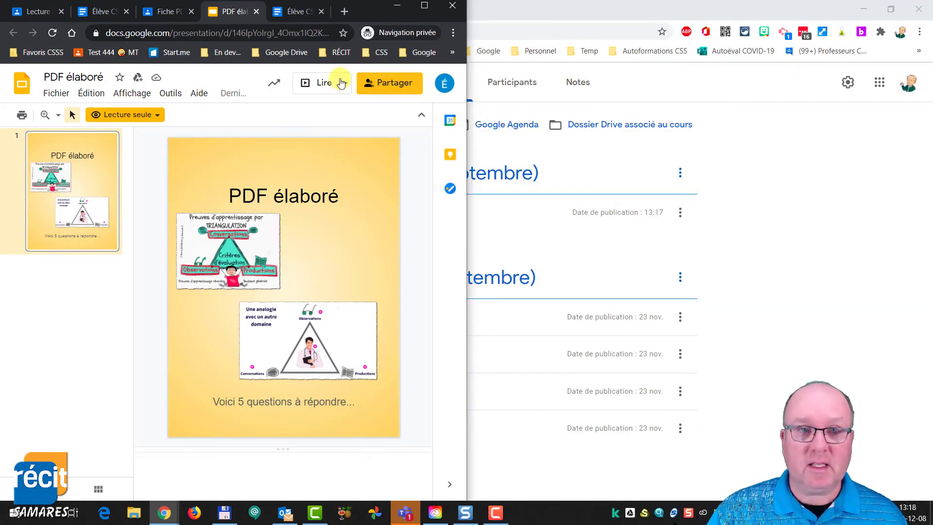
drag(298, 13, 704, 20)
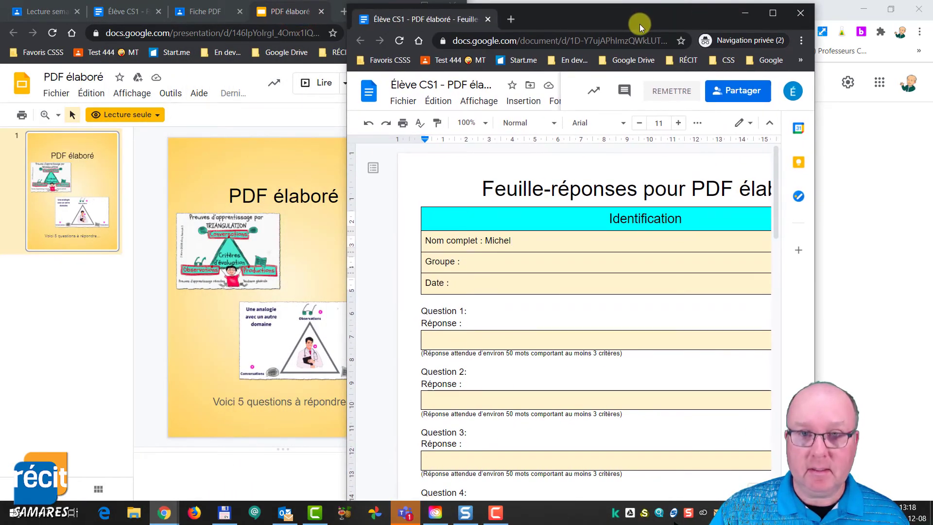
key(super+Right)
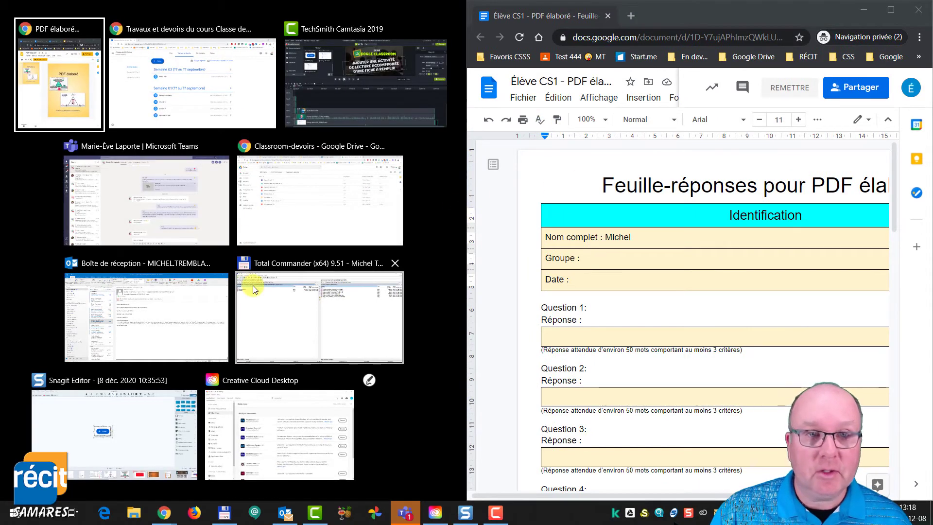
click(61, 90)
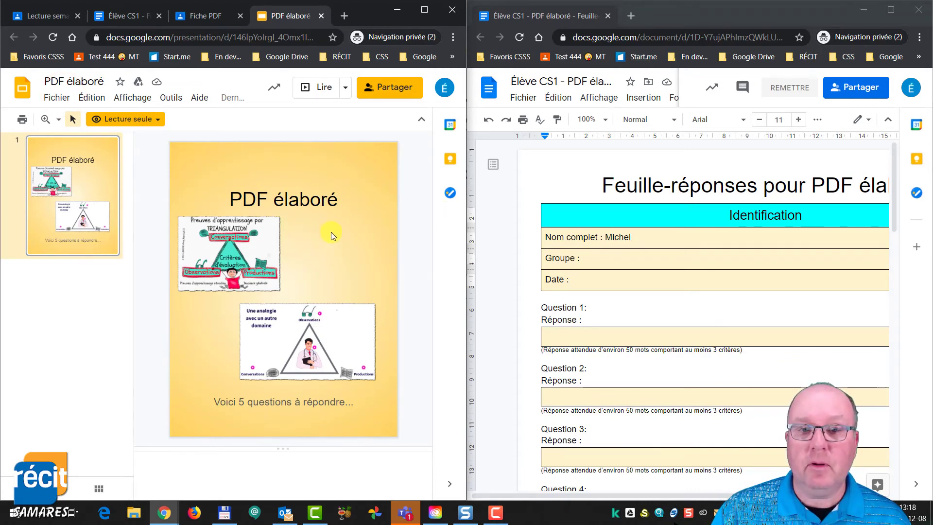
- Look over the answer sheet down to its last question, and submit it as the student's work for the Fiche PDF assignment
scroll(621, 253, down, 10)
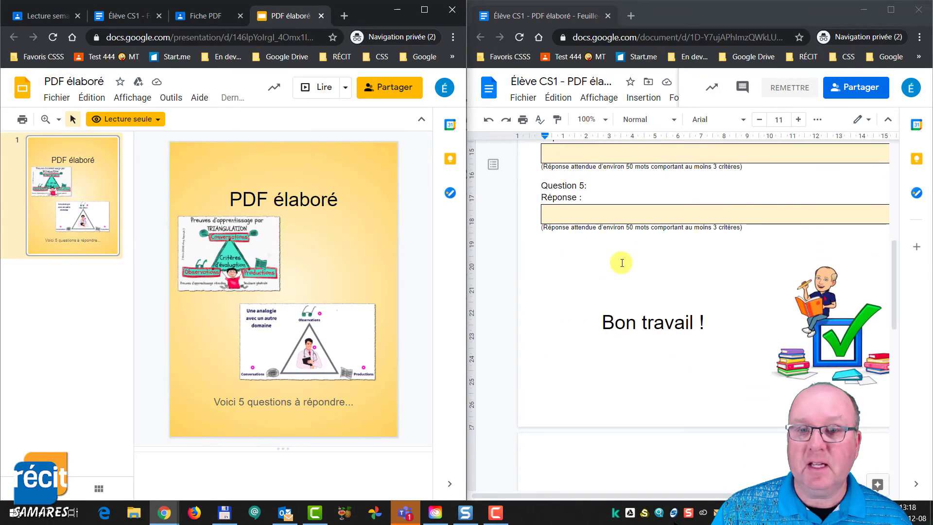
scroll(621, 261, up, 10)
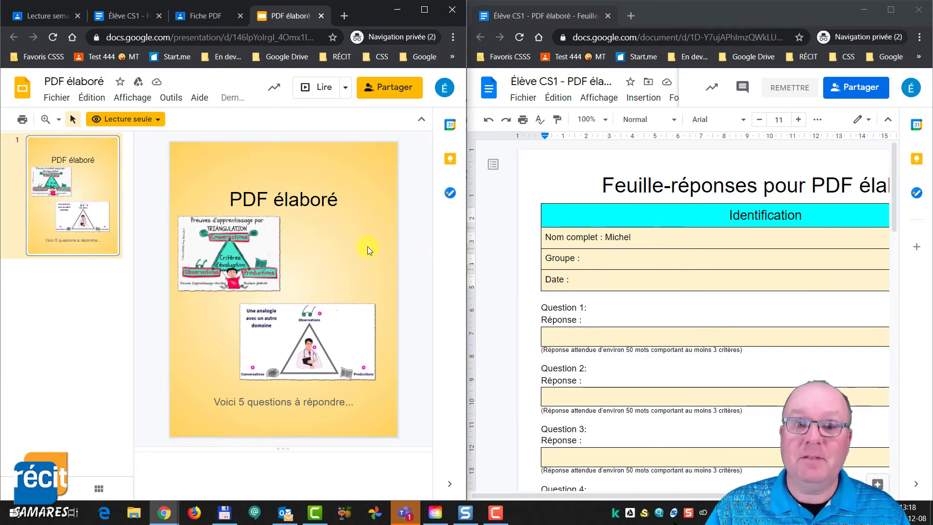
click(786, 89)
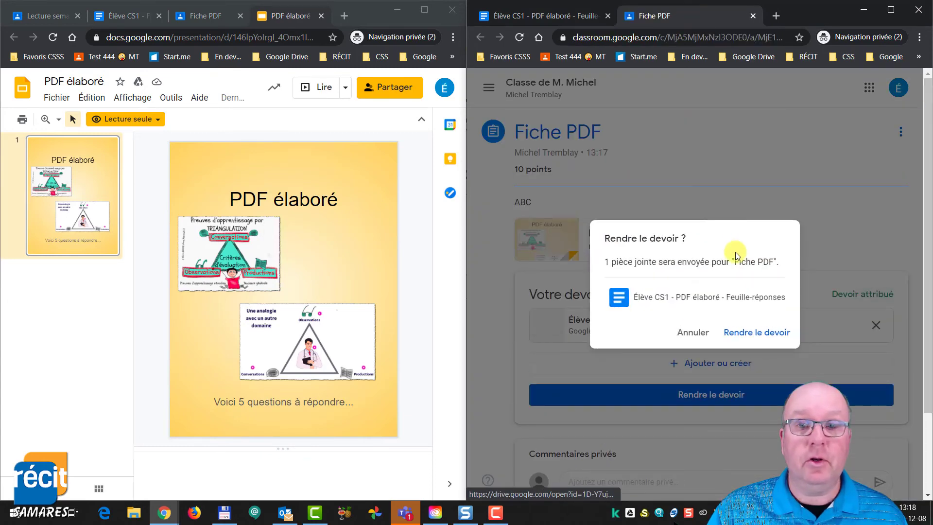
click(750, 332)
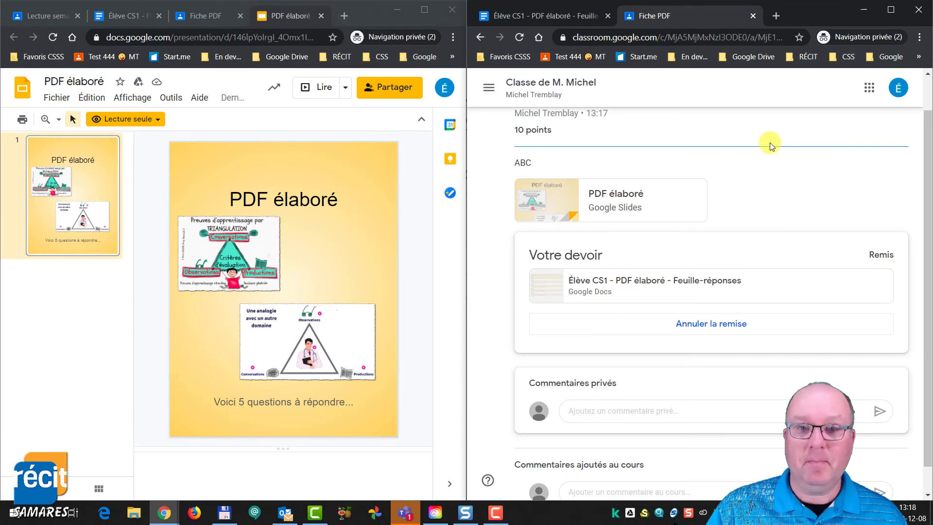
- Switch to the teacher's Classroom window and expand the Fiche PDF assignment under Semaine 02 to check its submission status
key(alt+Tab)
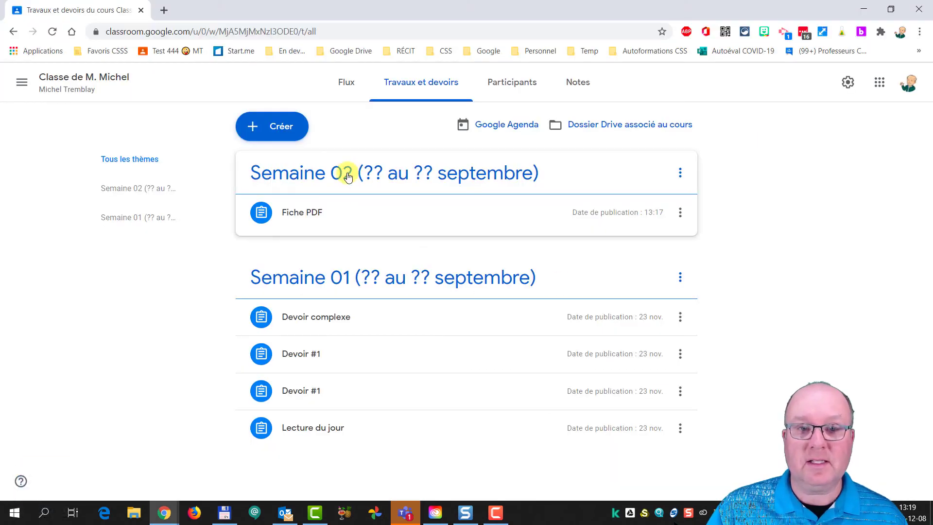
click(304, 212)
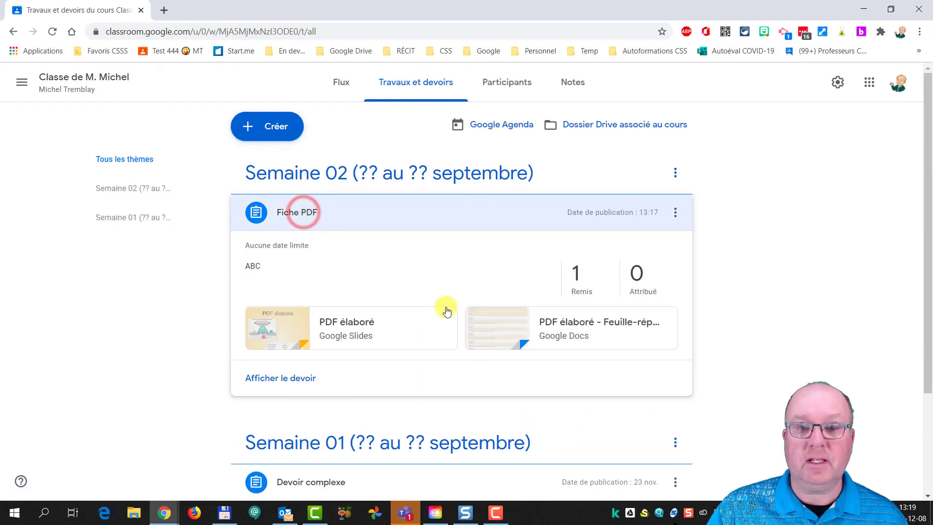